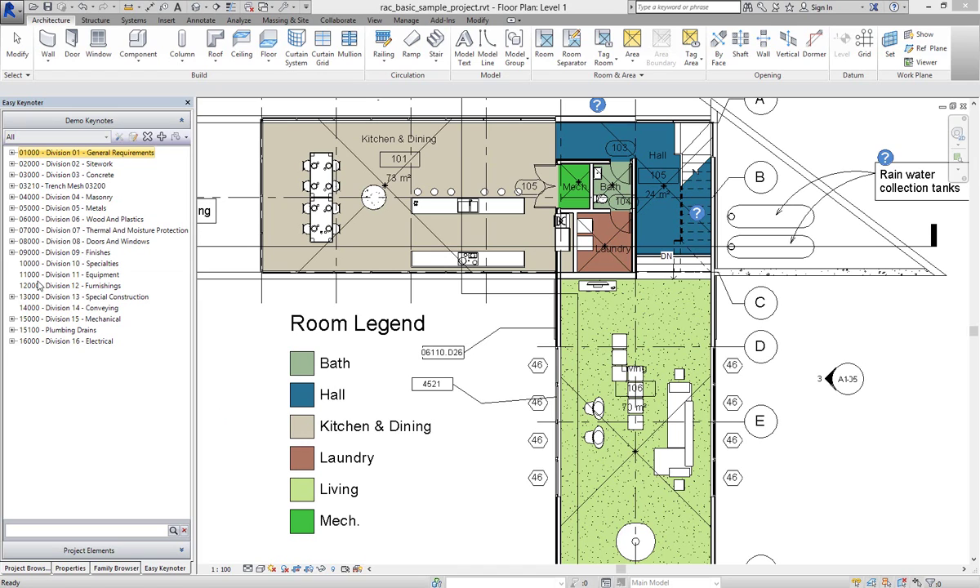
# Begin a new keynote based on 08500 - Windows within Division 08 - Doors And Windows.
pyautogui.click(12, 242)
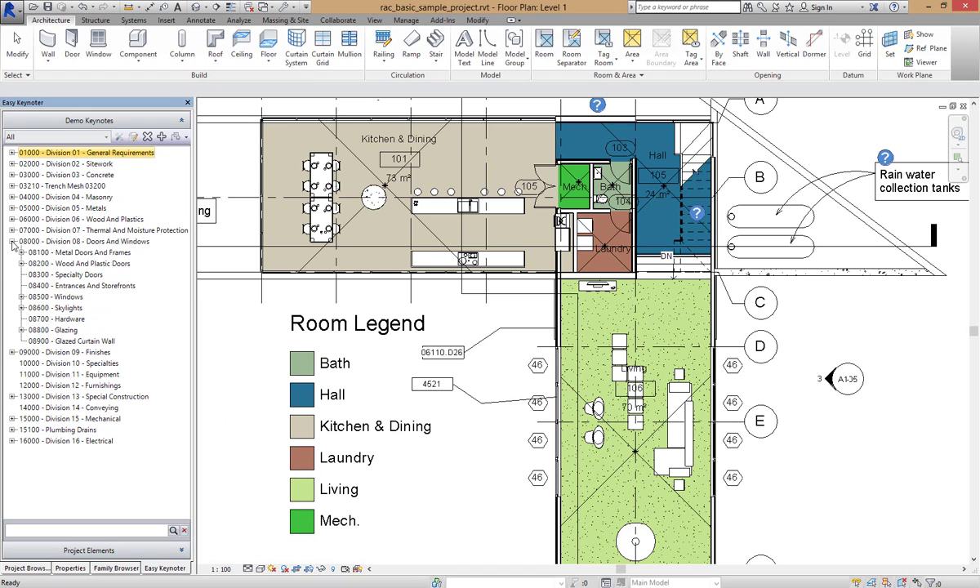
pyautogui.click(22, 297)
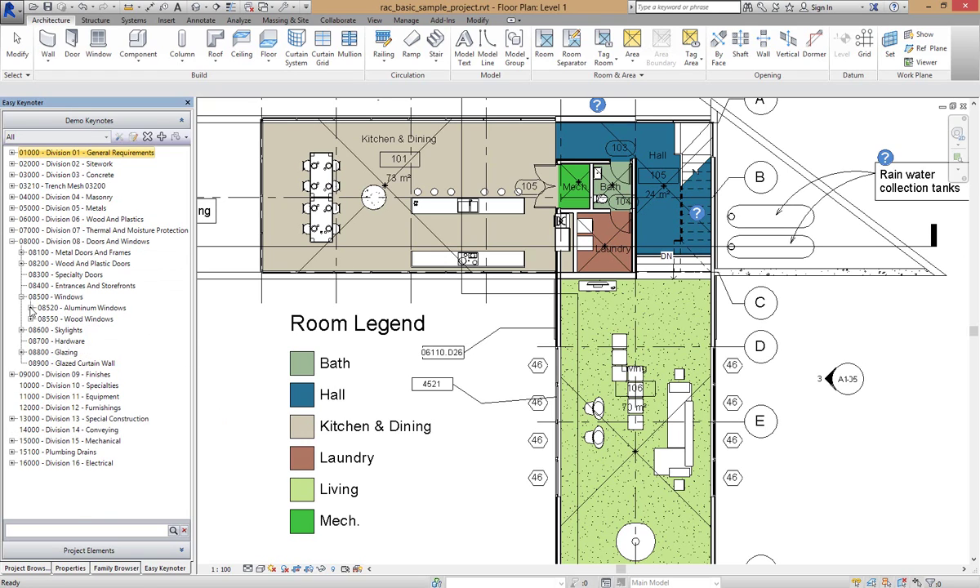
pyautogui.click(31, 309)
pyautogui.click(31, 309)
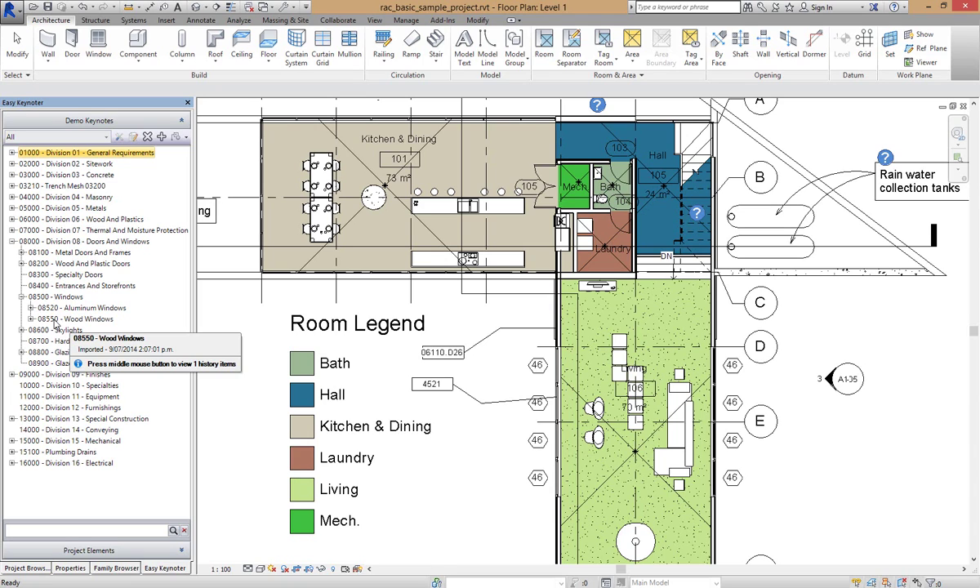
pyautogui.click(59, 296)
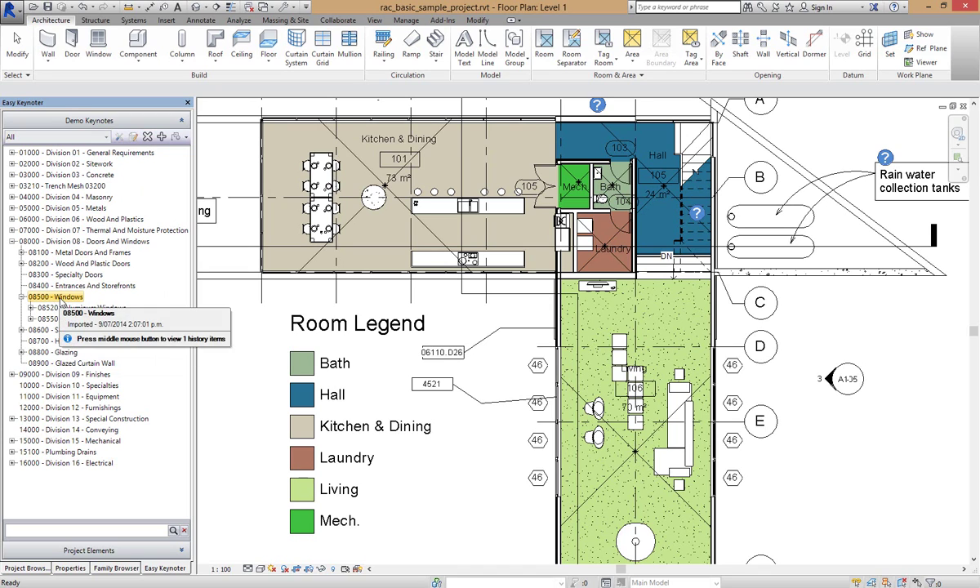
pyautogui.click(162, 138)
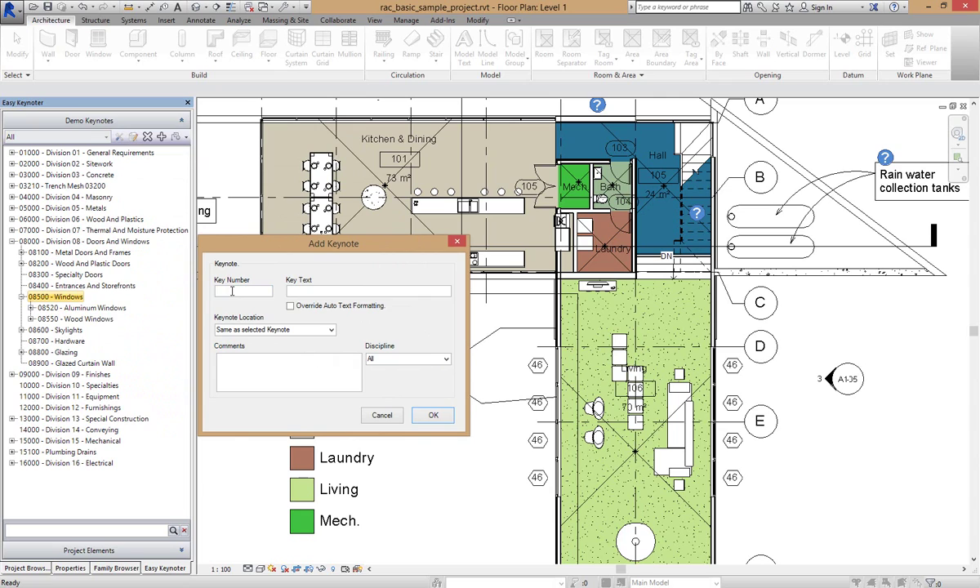
# Set the new keynote's key number to 08570 and its key text to Plastic Windows.
pyautogui.click(232, 291)
pyautogui.write('0')
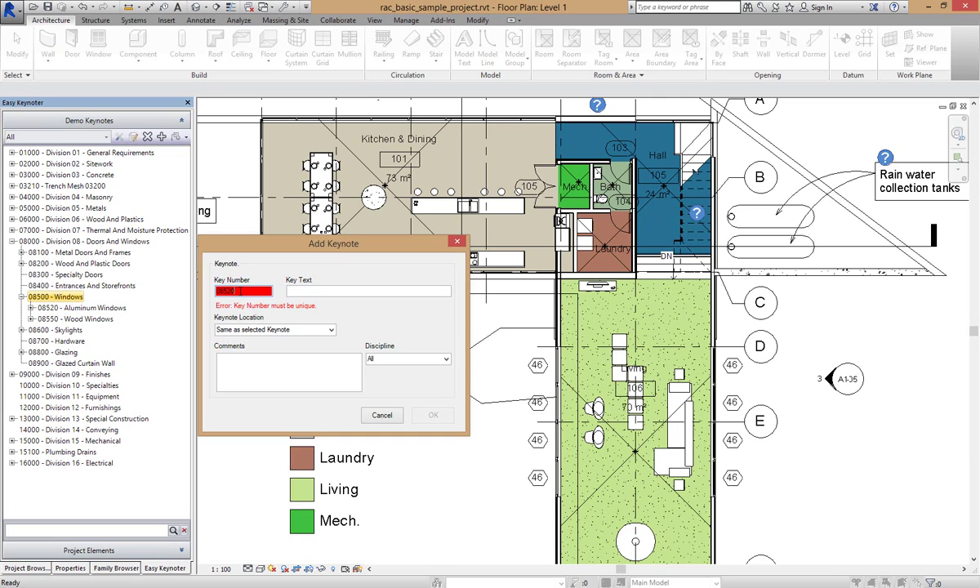
pyautogui.press('BackSpace')
pyautogui.write('2')
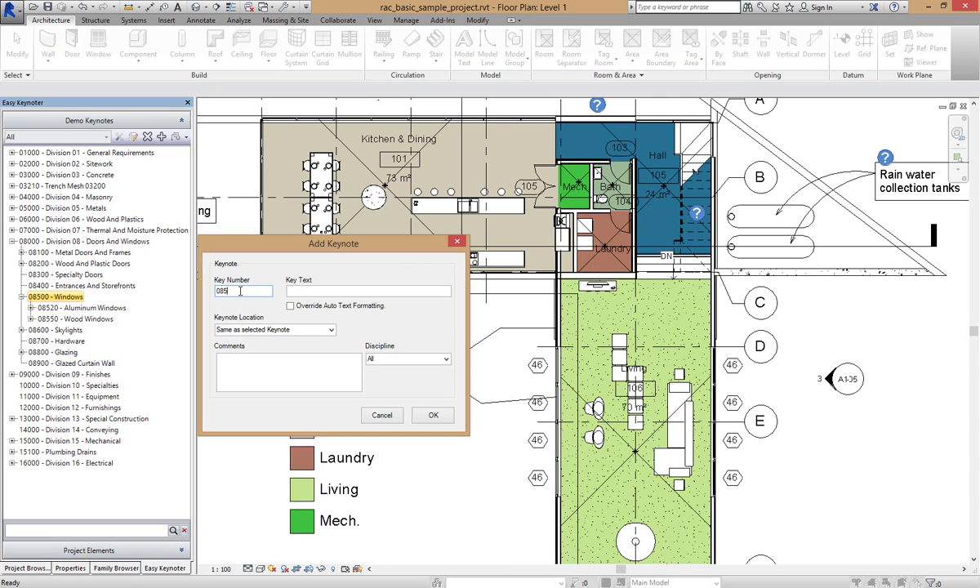
pyautogui.click(307, 291)
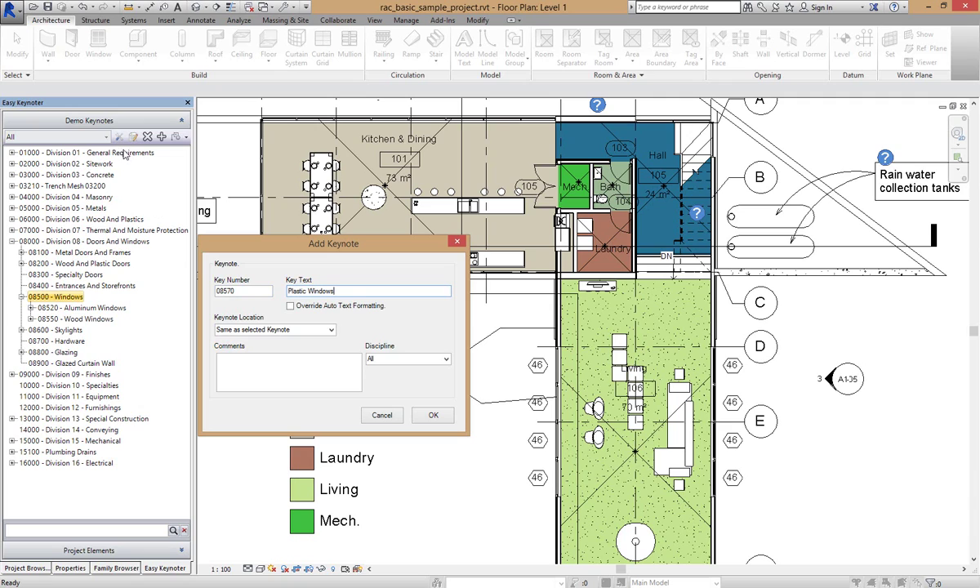
pyautogui.moveTo(343, 292); pyautogui.dragTo(307, 291)
pyautogui.write('W')
pyautogui.click(290, 305)
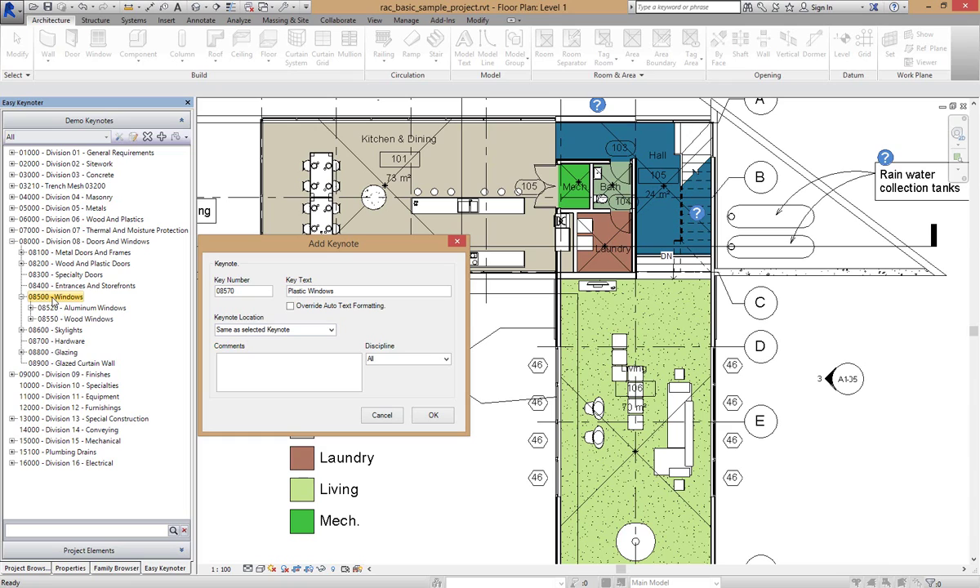
# Create the keynote at the level below the selected keynote, with discipline Architectural and the comment Test Keynote.
pyautogui.click(331, 330)
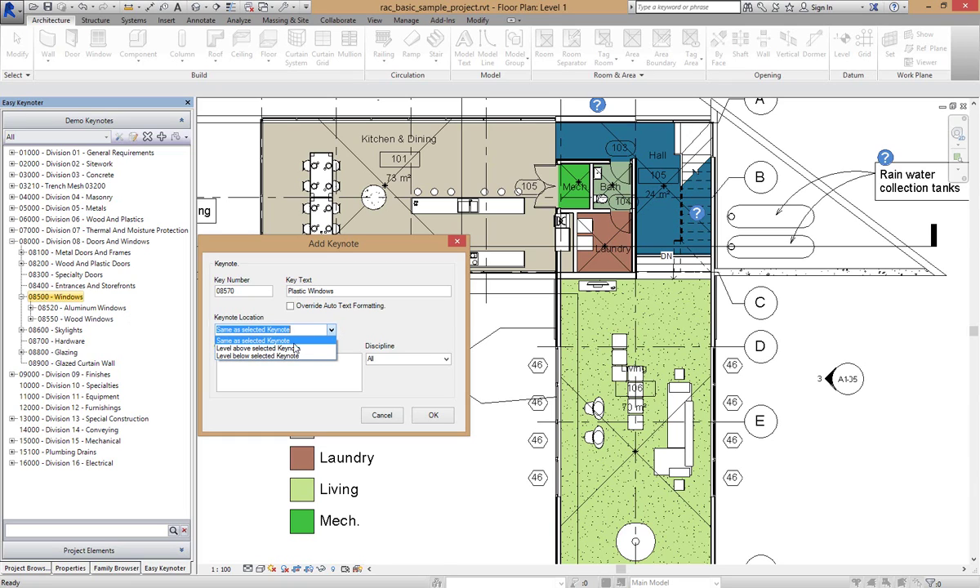
pyautogui.click(247, 358)
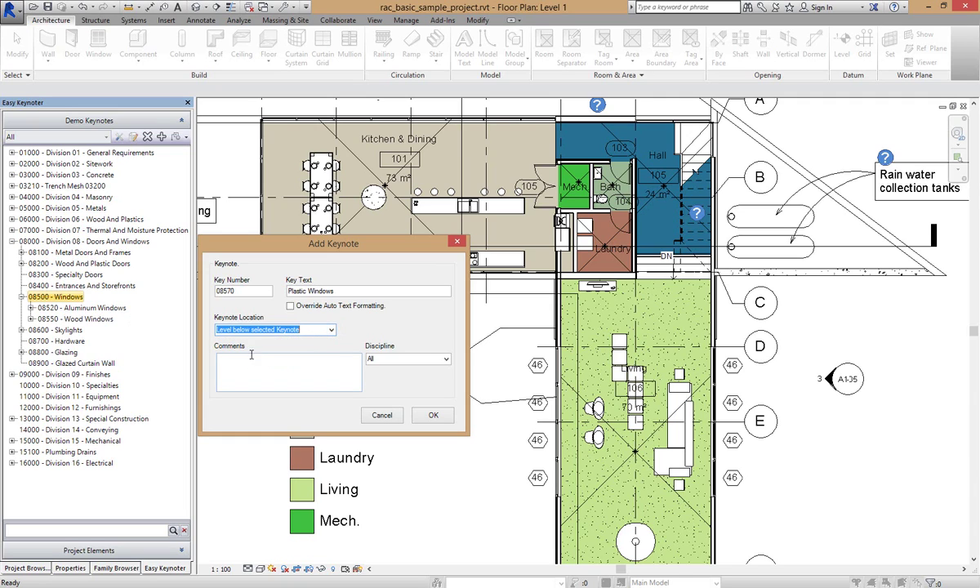
pyautogui.click(448, 362)
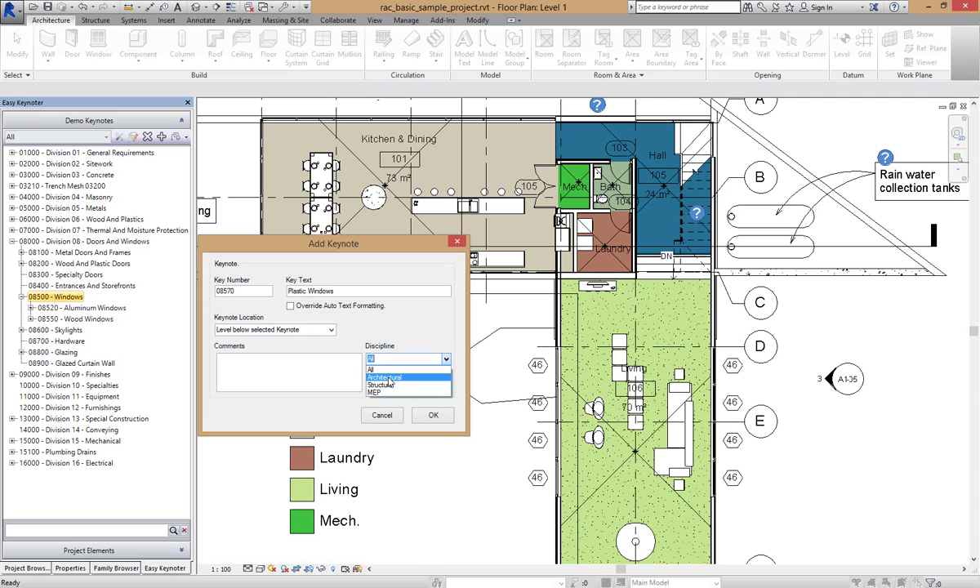
pyautogui.click(392, 379)
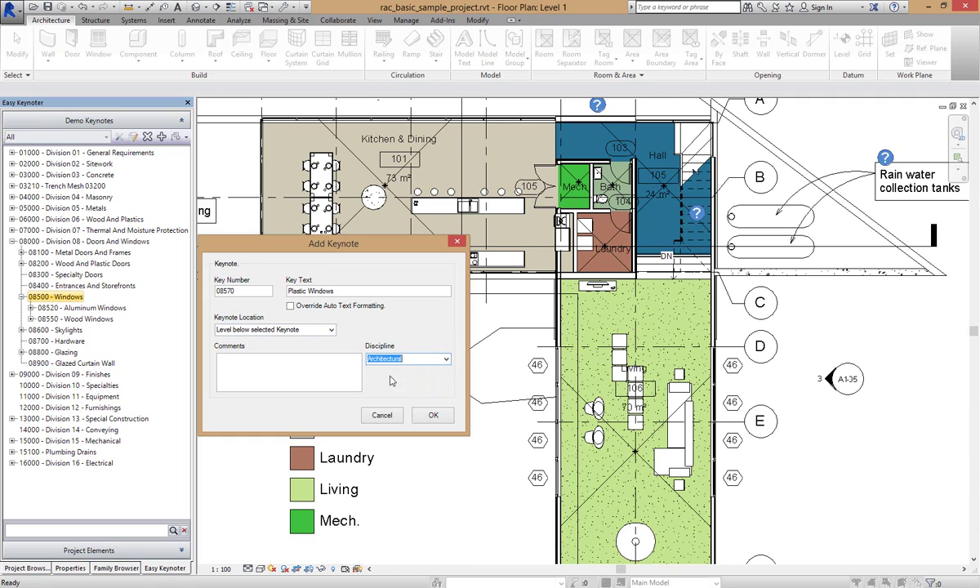
pyautogui.click(271, 370)
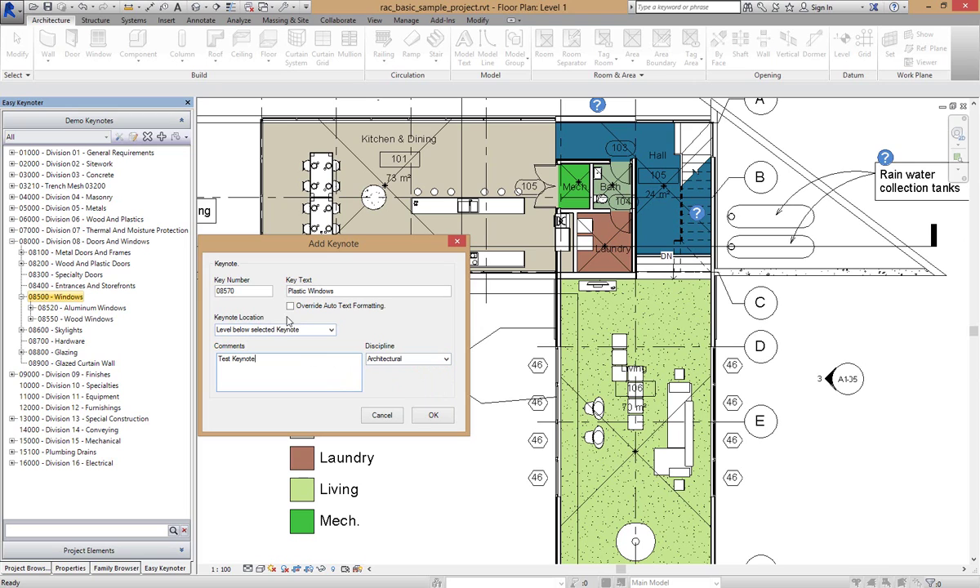
pyautogui.click(432, 415)
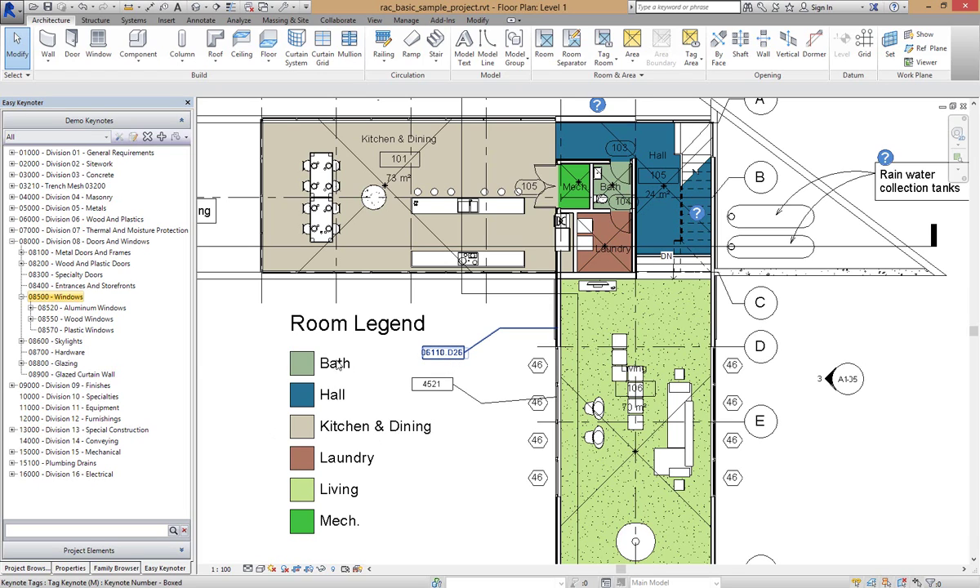
# Assign keynote 08570 - Plastic Windows to the 06110.D26 keynote tag beside the living room in the floor plan.
pyautogui.click(75, 330)
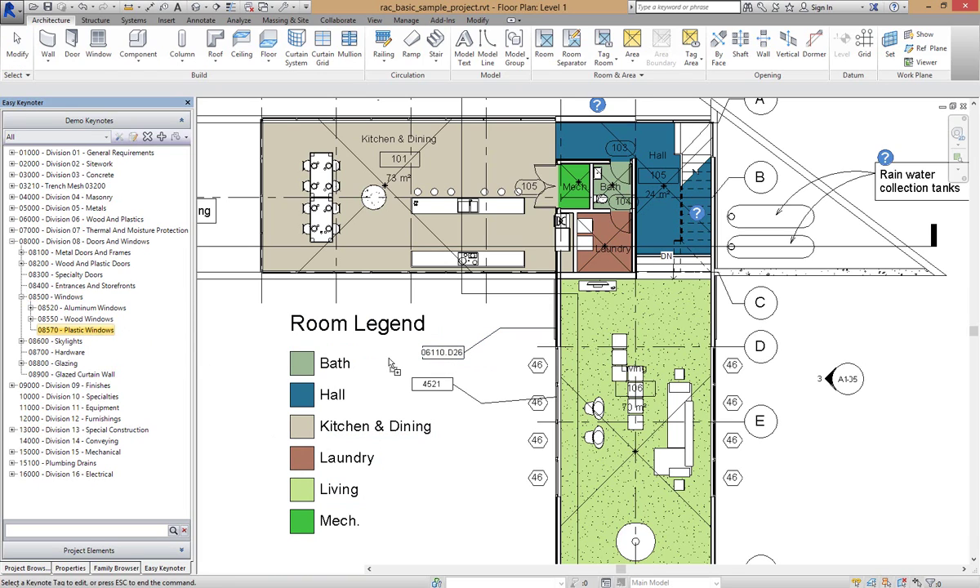
pyautogui.click(425, 355)
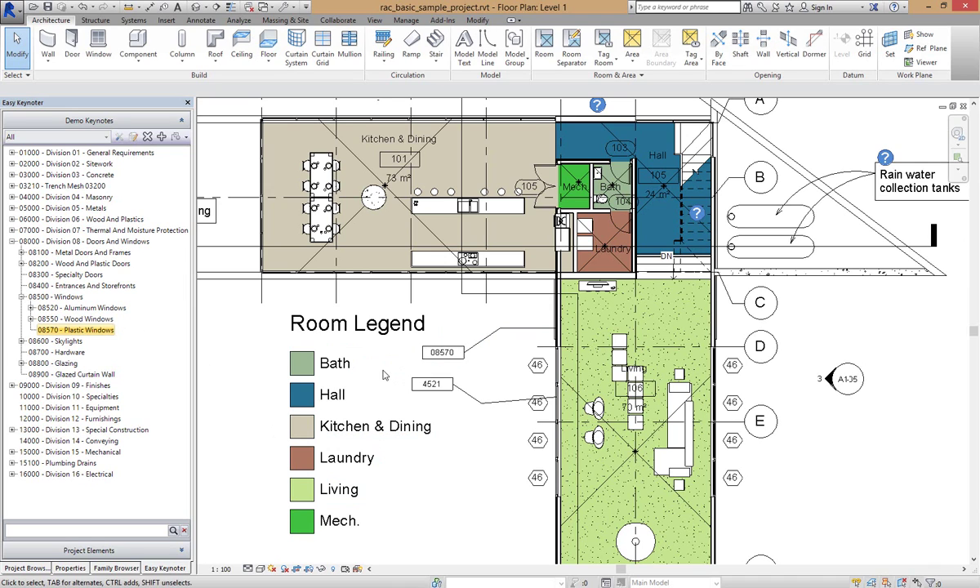
pyautogui.click(201, 20)
pyautogui.click(743, 69)
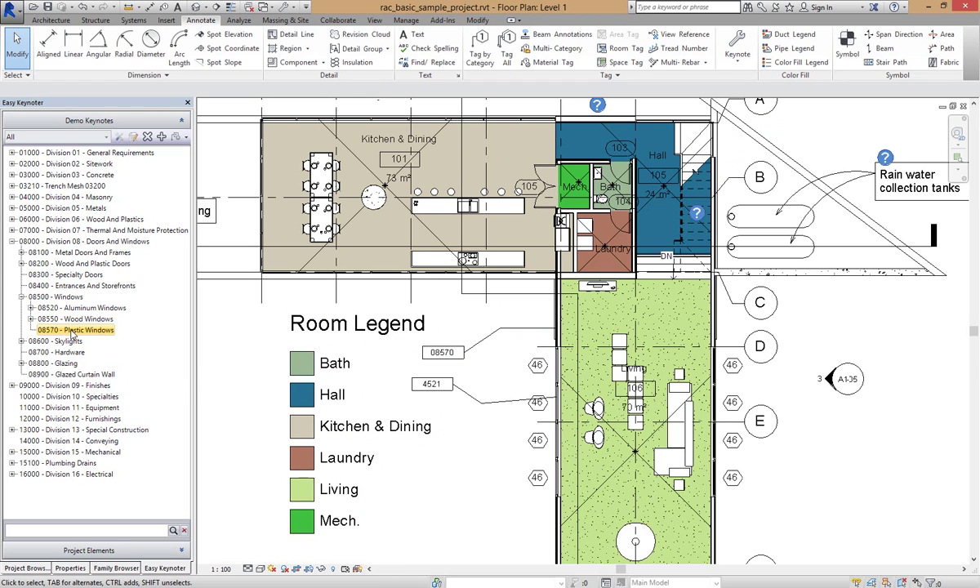
# Review the keynote history of 08570 - Plastic Windows across all its columns.
pyautogui.moveTo(71, 334)
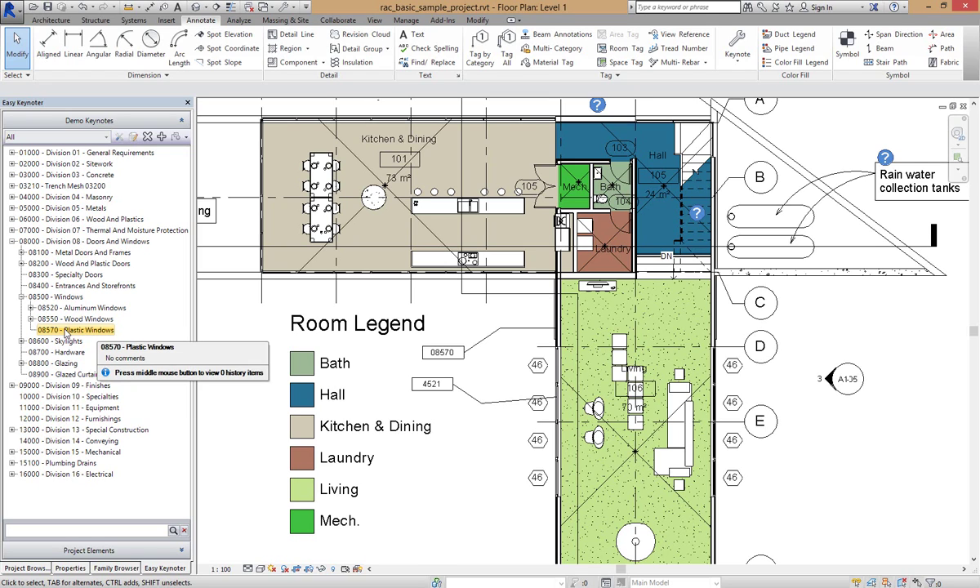
pyautogui.middleClick(64, 332)
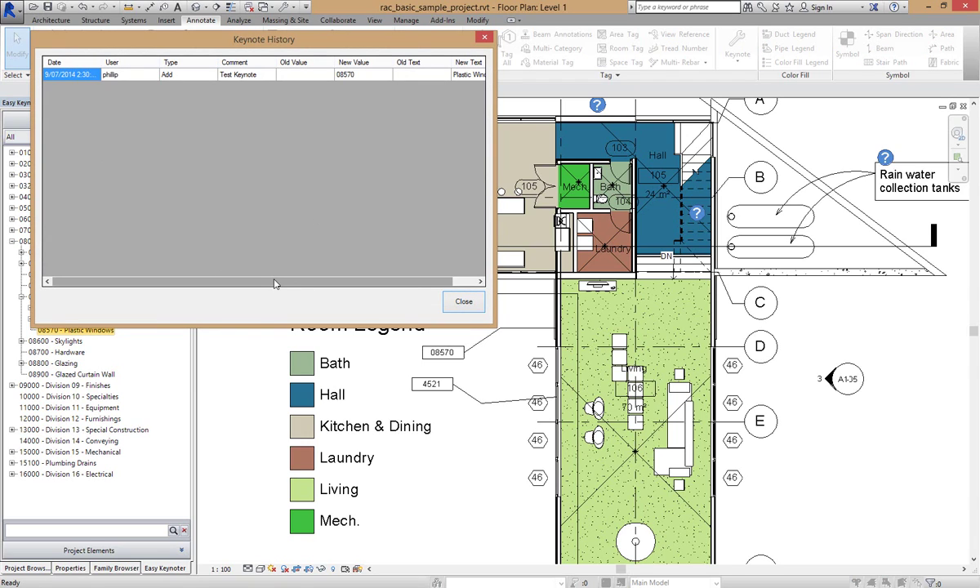
pyautogui.moveTo(275, 284); pyautogui.dragTo(302, 284)
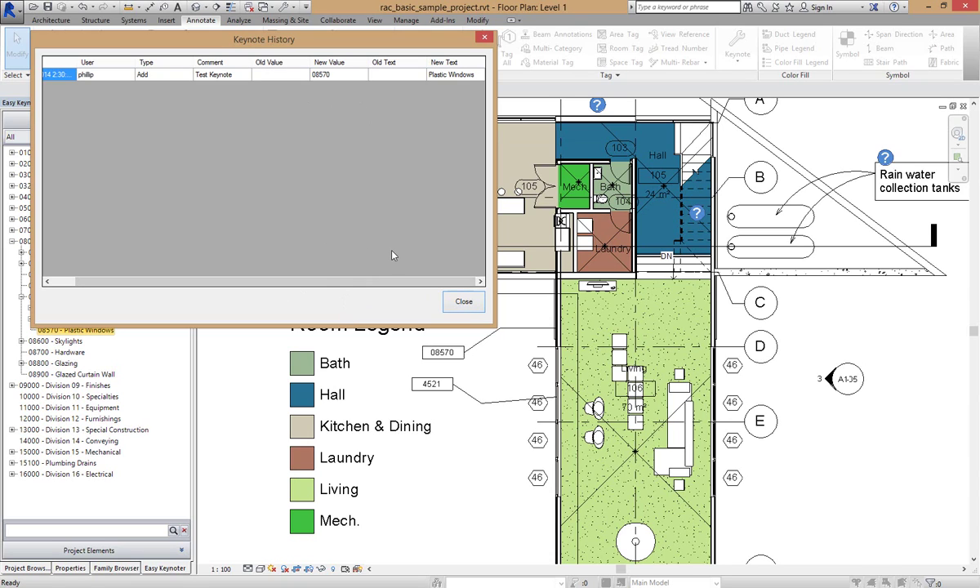
pyautogui.click(464, 302)
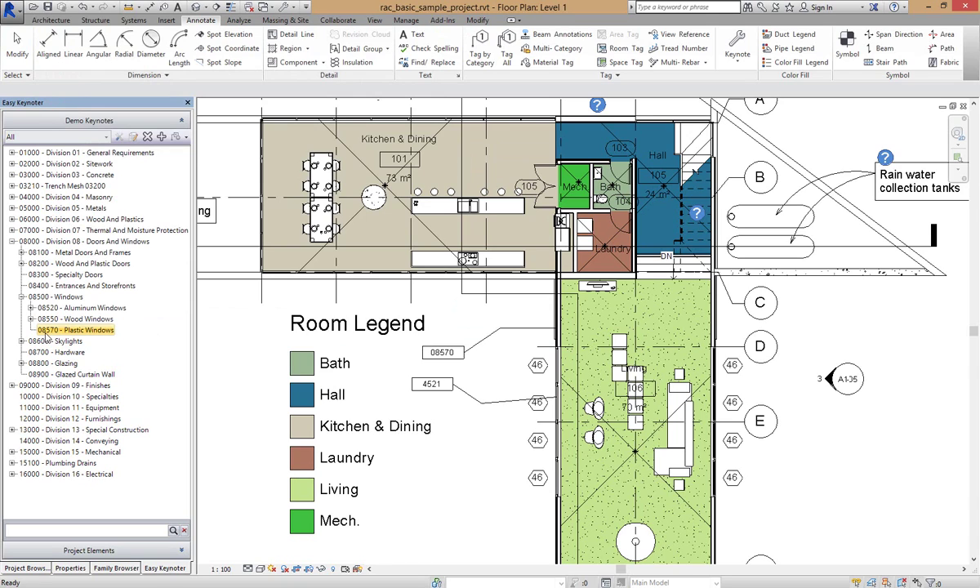
# Move keynote 08570 - Plastic Windows out of 08500 - Windows to sit directly under Division 08 - Doors And Windows.
pyautogui.moveTo(45, 332)
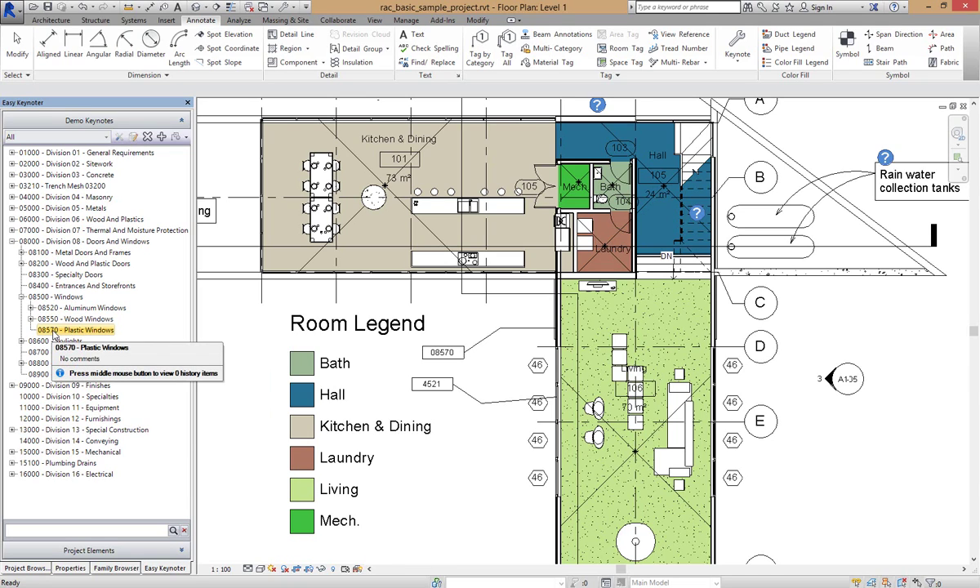
pyautogui.moveTo(54, 335); pyautogui.dragTo(41, 294)
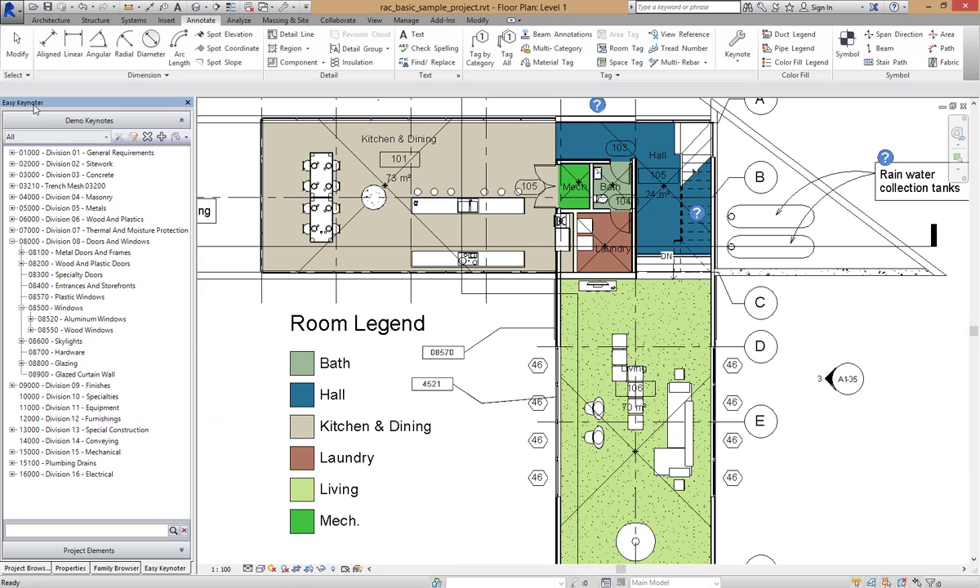
# Examine where Plastic Windows sits under 08000 in the keynote table from the project's Keynoting Settings.
pyautogui.click(733, 66)
pyautogui.click(695, 150)
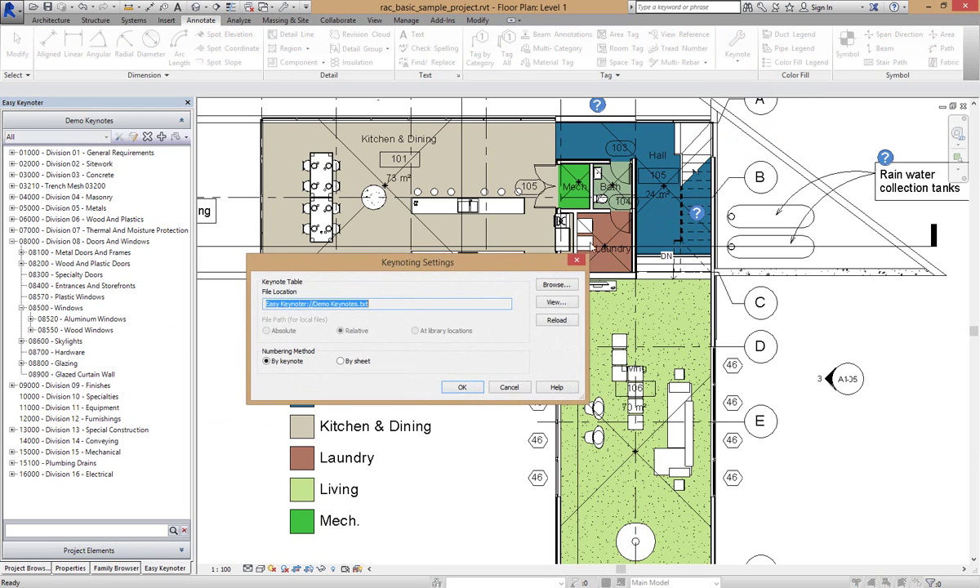
pyautogui.click(556, 303)
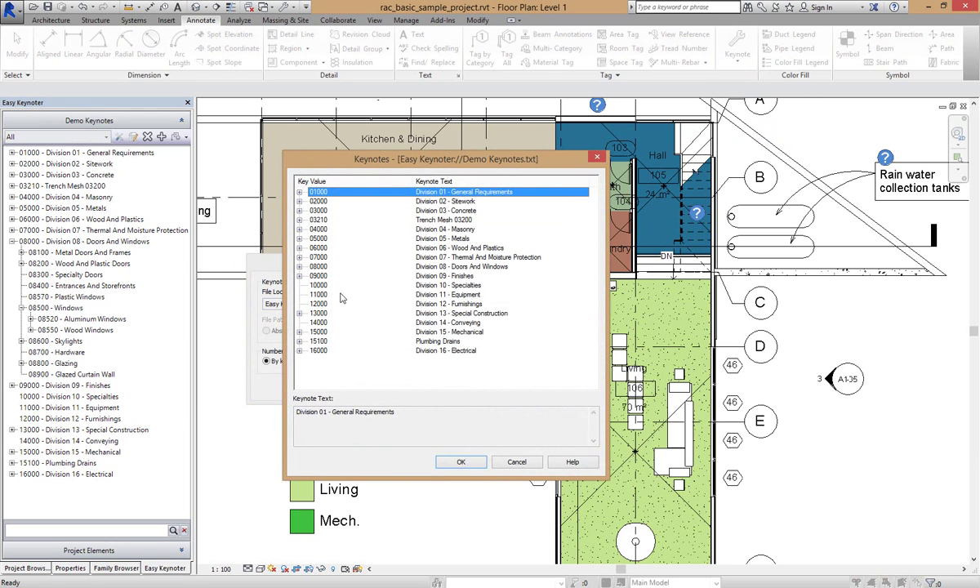
pyautogui.click(300, 267)
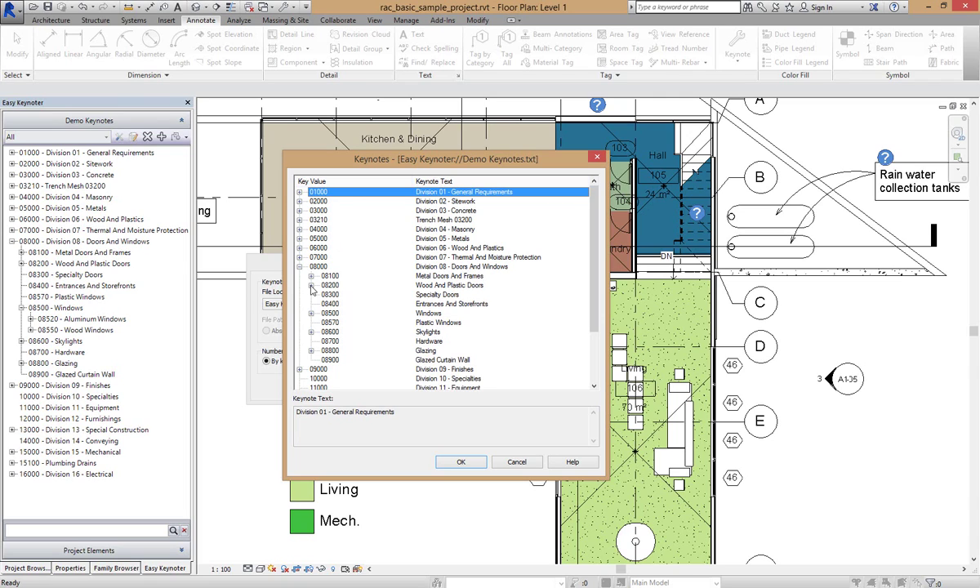
pyautogui.click(311, 314)
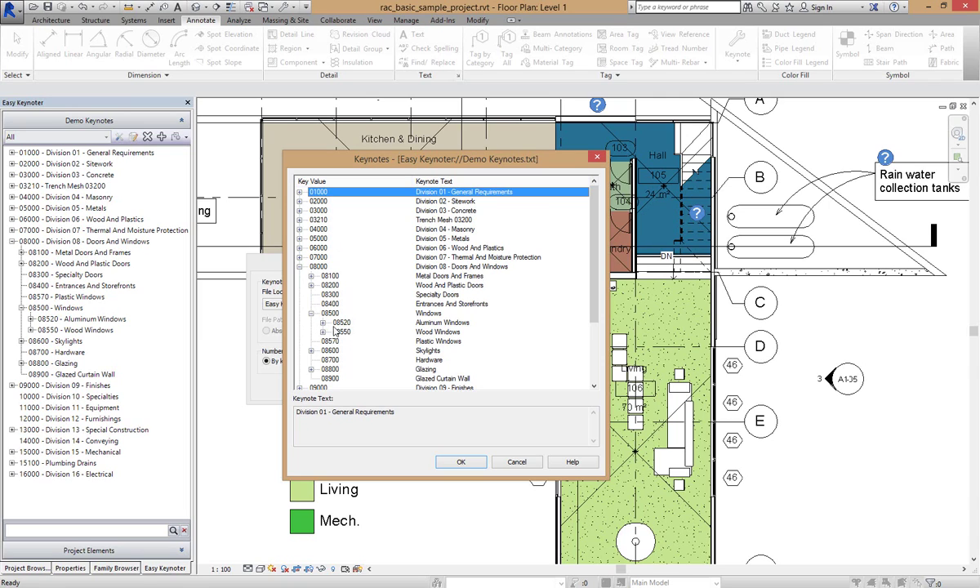
pyautogui.click(425, 342)
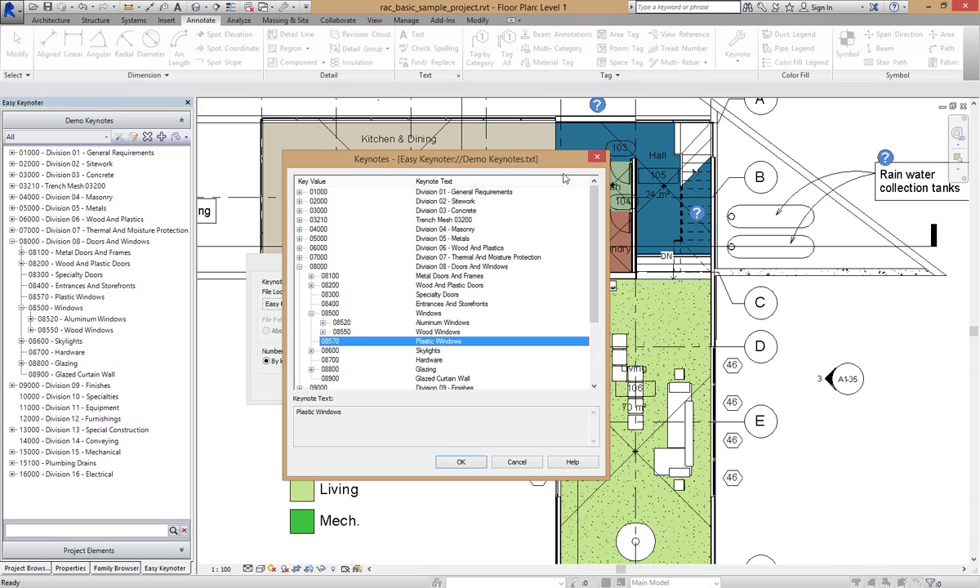
pyautogui.click(597, 156)
pyautogui.click(577, 260)
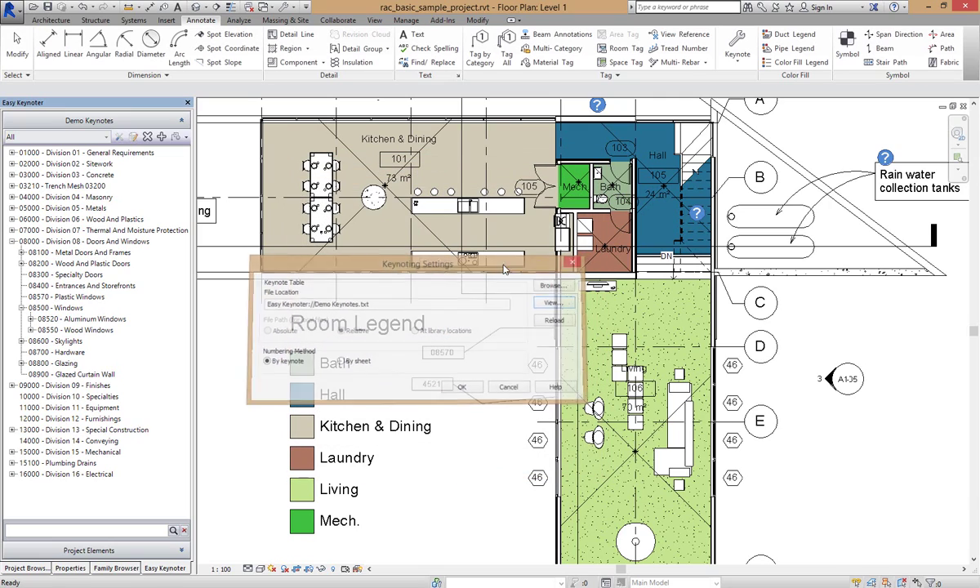
pyautogui.scroll(-1, 343, 470)
pyautogui.moveTo(343, 469); pyautogui.dragTo(278, 448, button='middle')
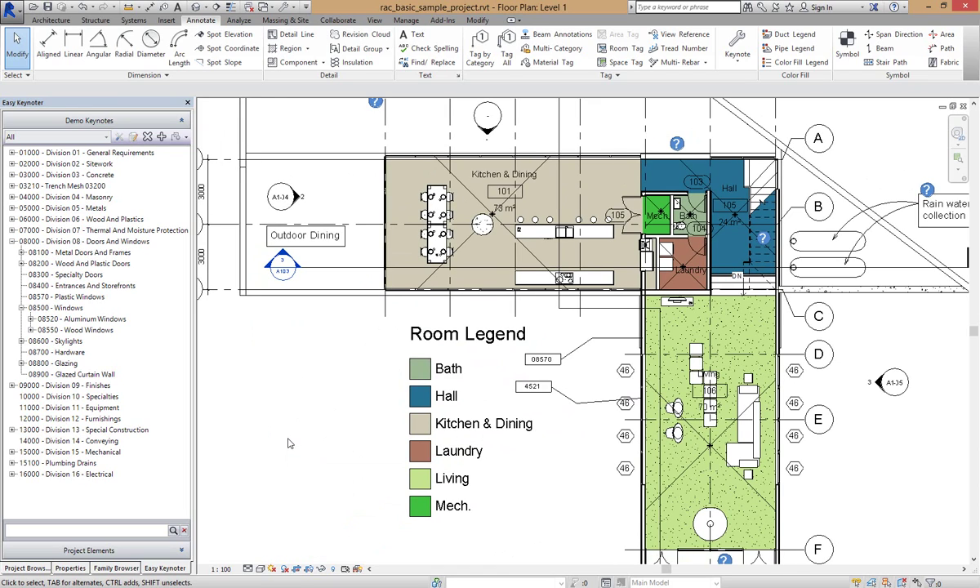